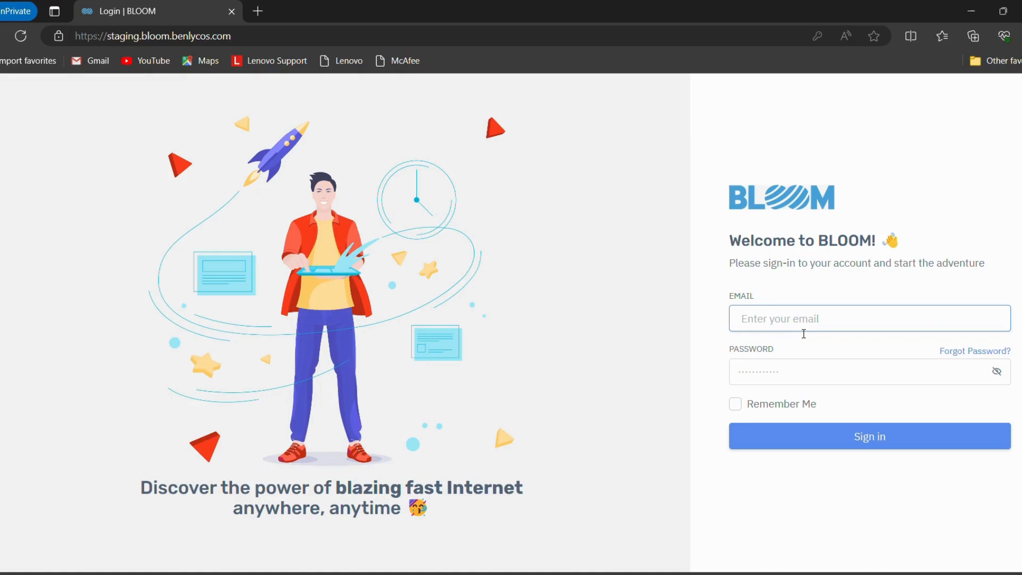
# Sign in to the BLOOM portal with the saved test account's email and password
pyautogui.write('test')
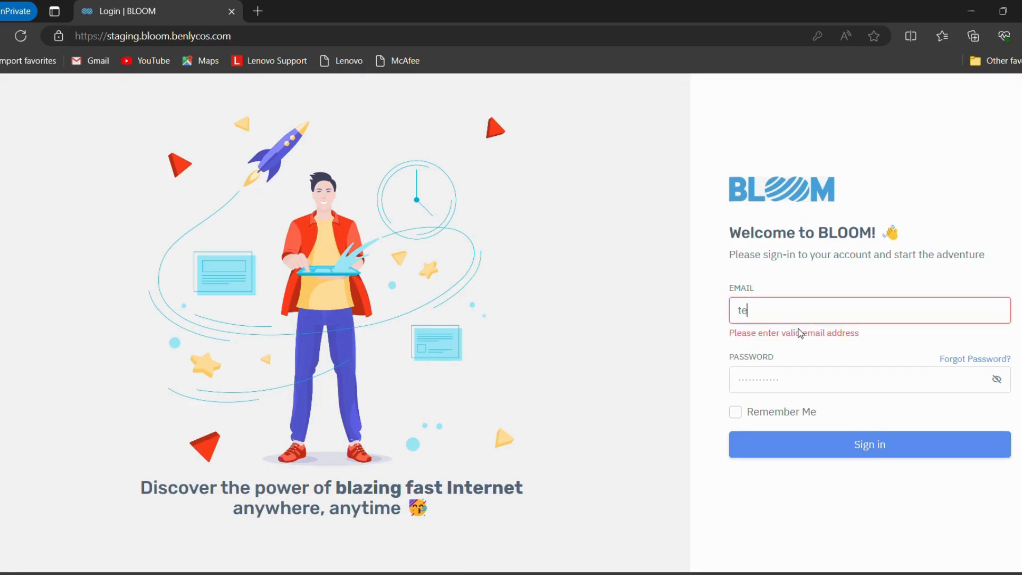
pyautogui.click(789, 357)
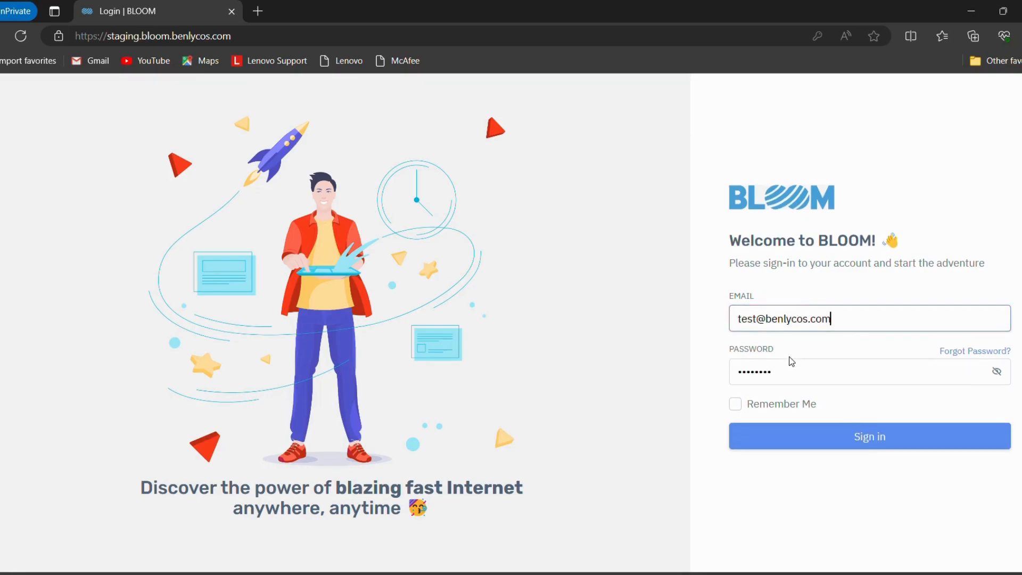
pyautogui.click(792, 437)
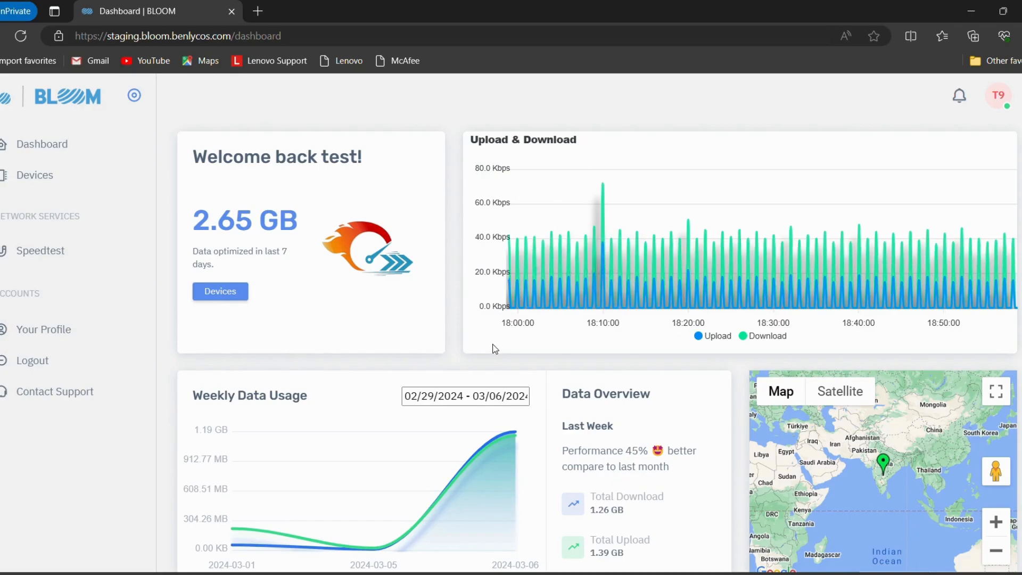
# Examine the dashboard's weekly data usage, data overview, device map, connected clients and devices list
pyautogui.scroll(-2, 495, 348)
pyautogui.scroll(-1, 493, 344)
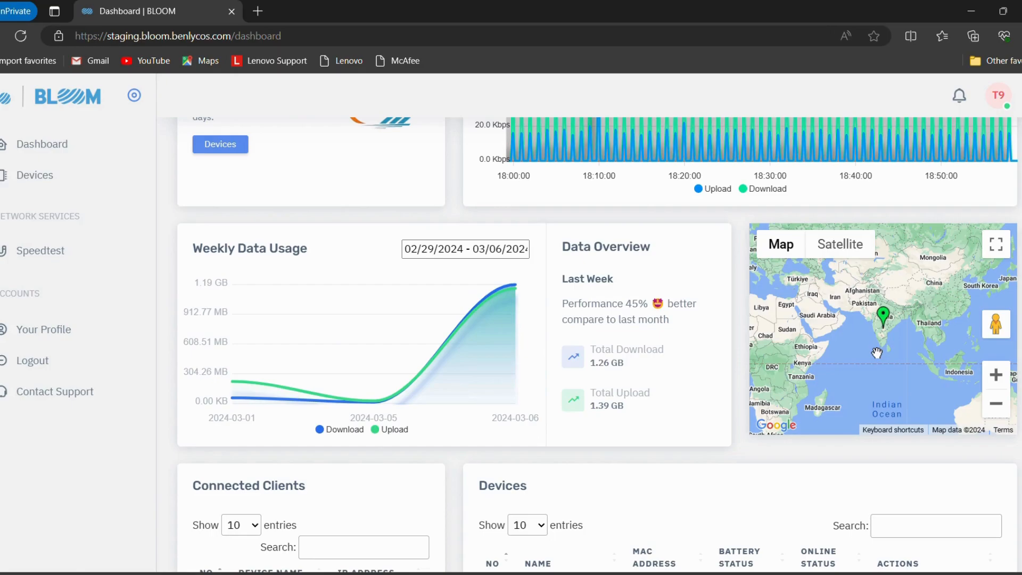
pyautogui.scroll(-3, 878, 354)
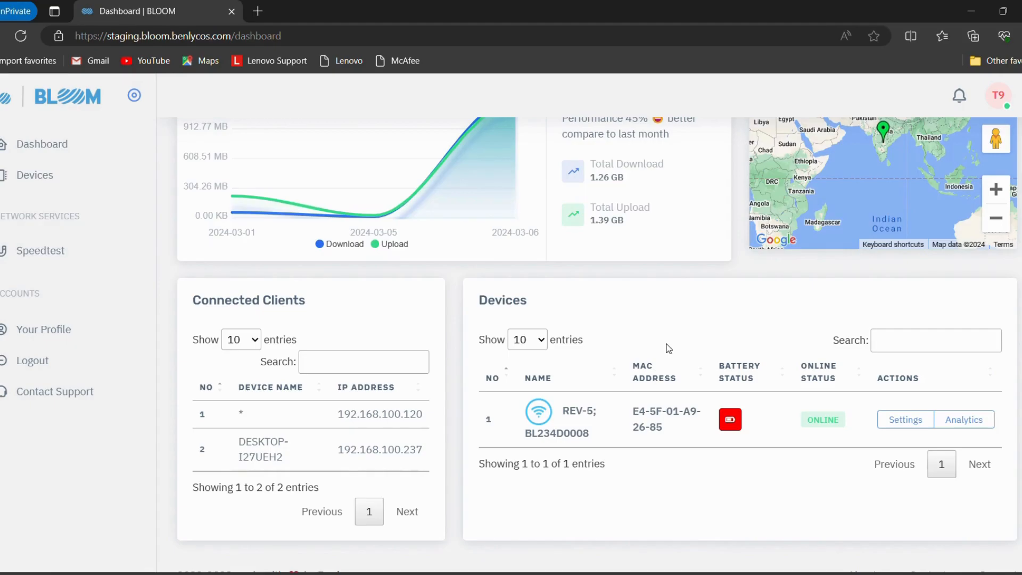
pyautogui.scroll(-1, 837, 520)
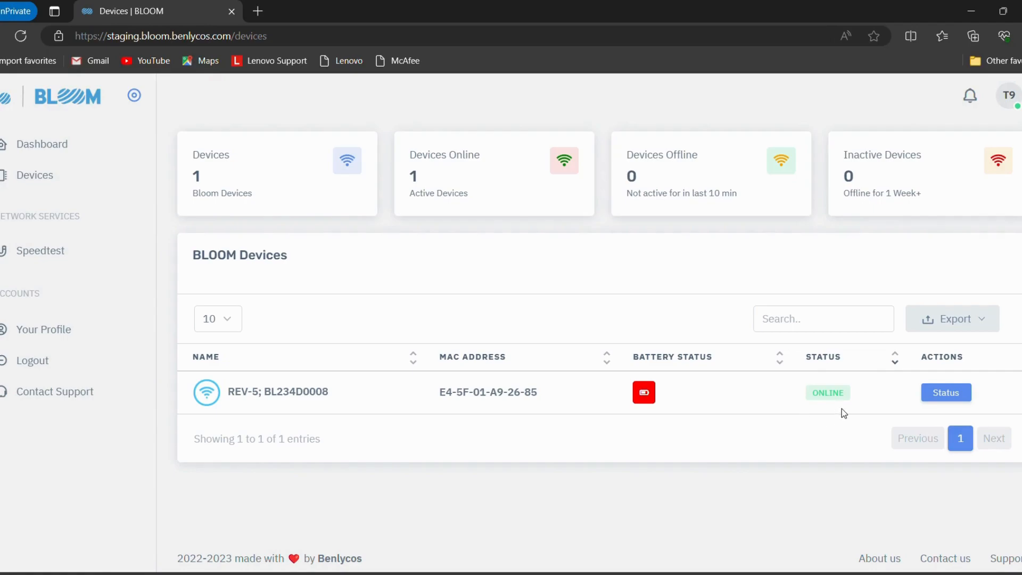
# Expand the REV-5 device's status on the Devices page and examine its weekly usage, battery, heartbeat and four SIM cards
pyautogui.click(952, 401)
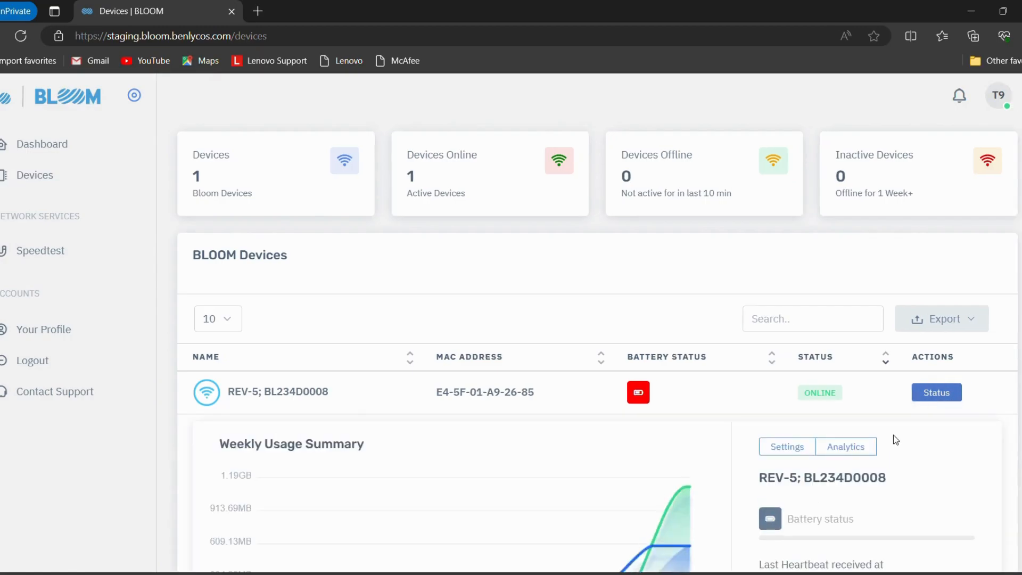
pyautogui.scroll(-2, 894, 440)
pyautogui.moveTo(648, 444)
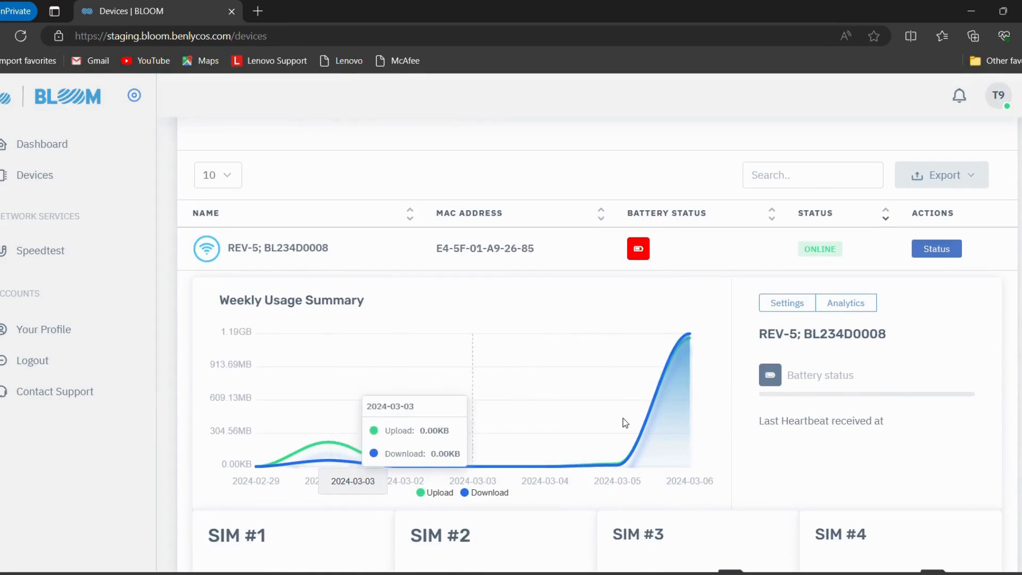
pyautogui.scroll(-3, 567, 382)
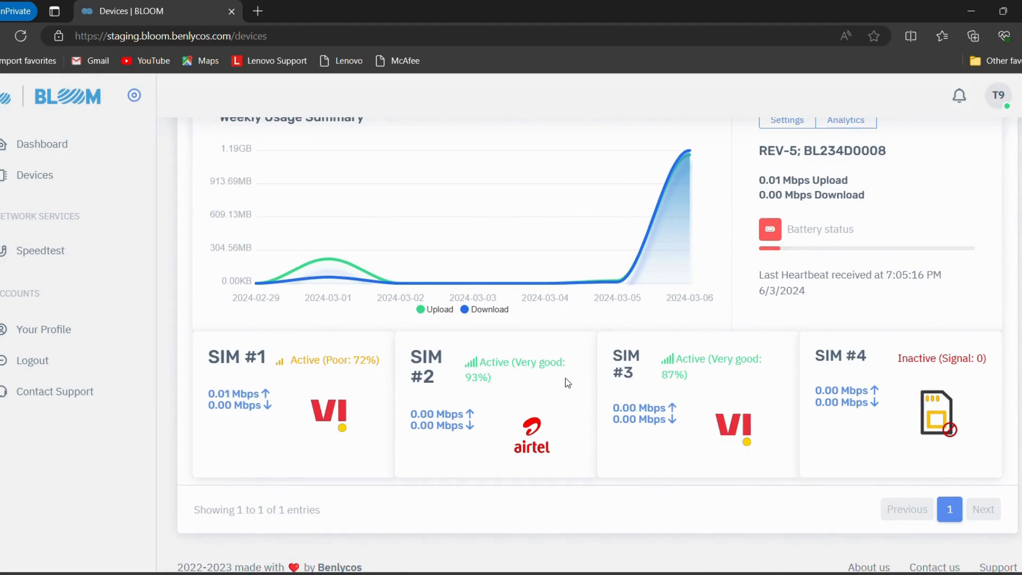
pyautogui.scroll(1, 805, 265)
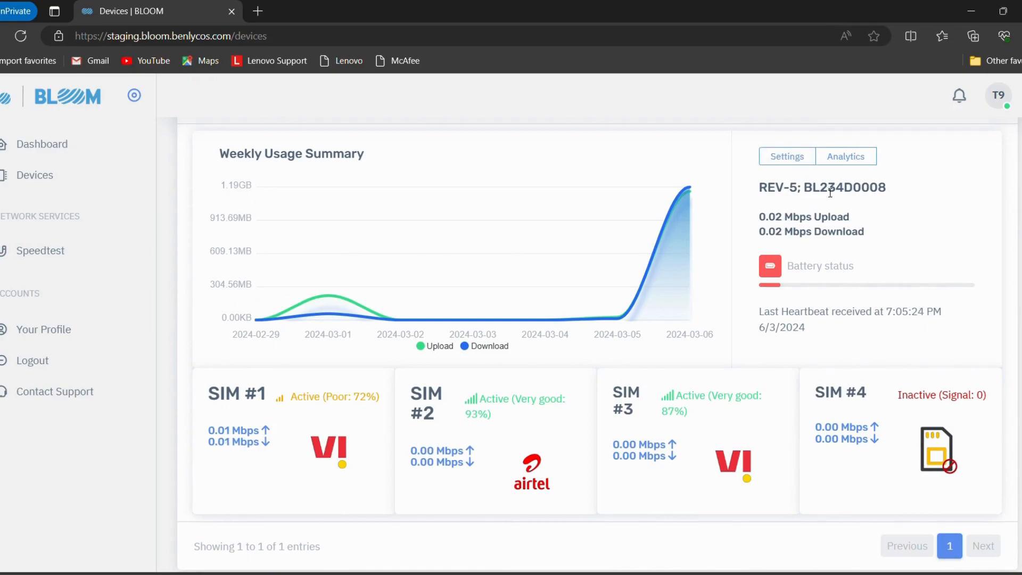
pyautogui.scroll(-1, 829, 192)
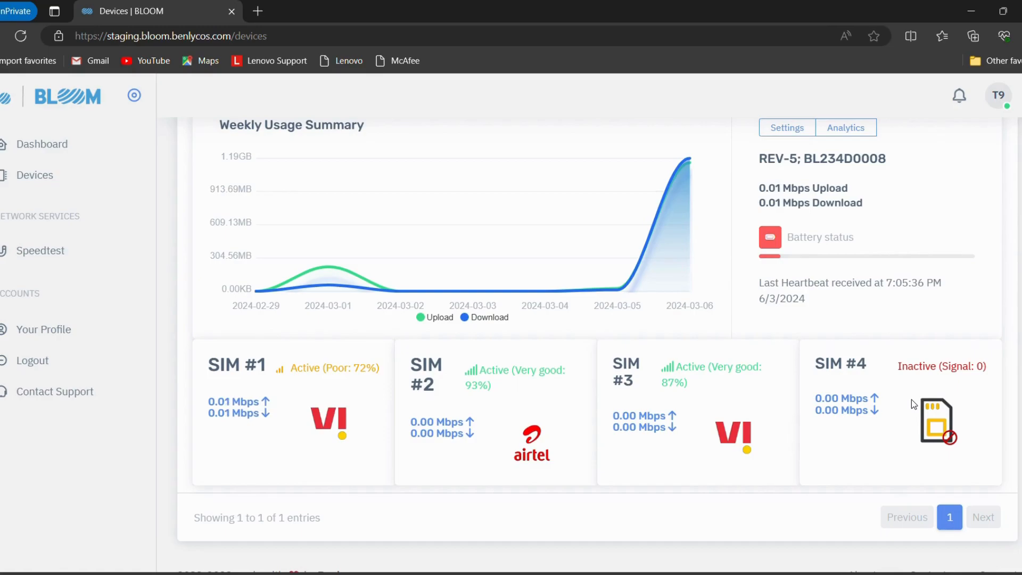
pyautogui.scroll(-1, 911, 399)
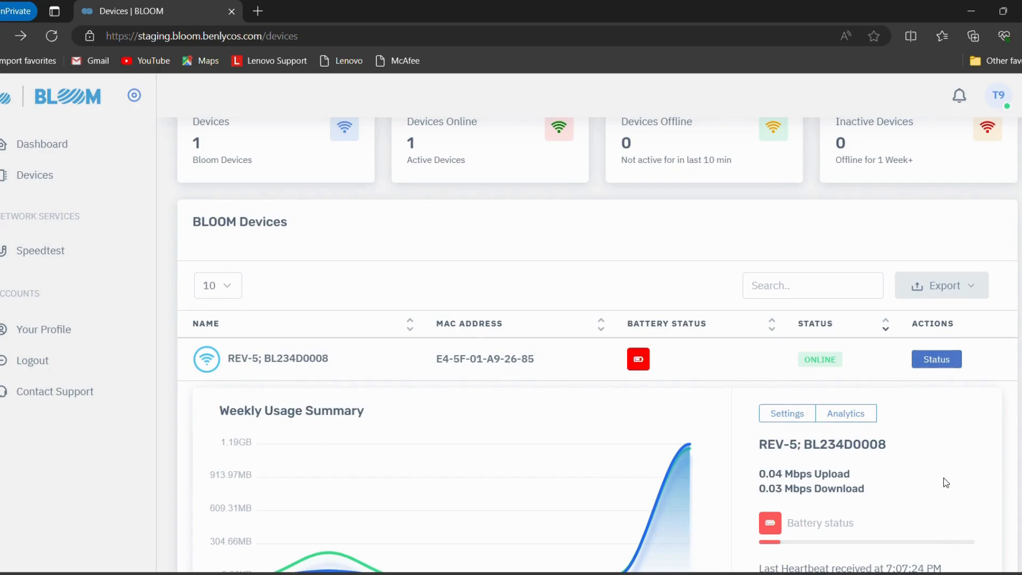
# Open the REV-5 device's analytics and examine its data usage, per-SIM overview, connected clients, reserved IP addresses and port forwarding
pyautogui.click(867, 421)
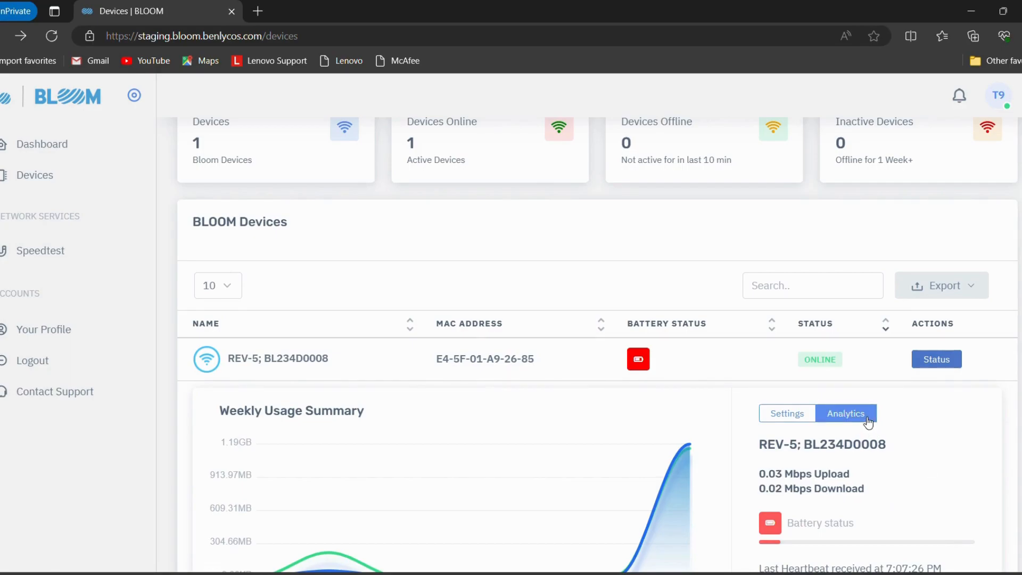
pyautogui.click(868, 421)
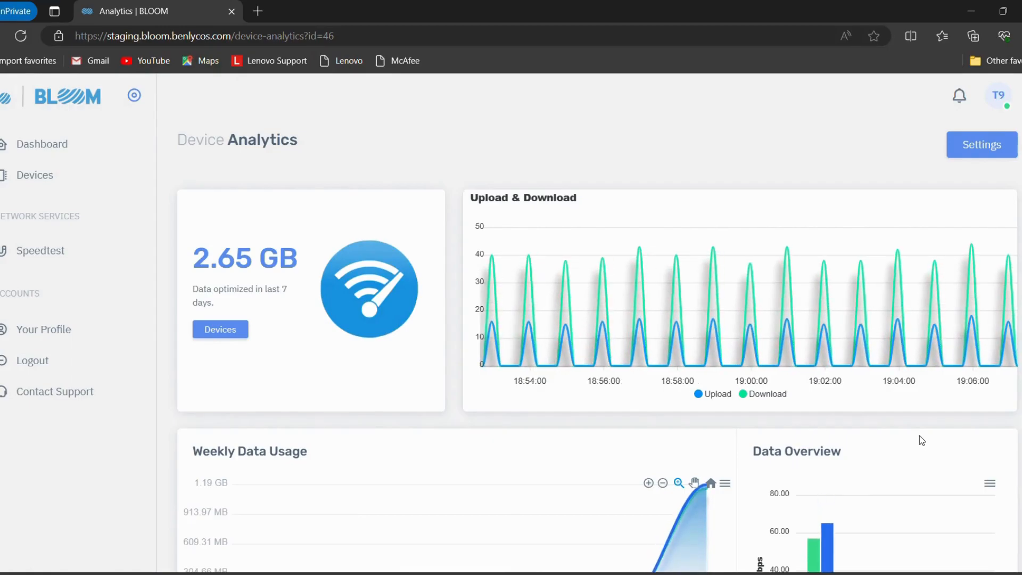
pyautogui.scroll(-3, 919, 435)
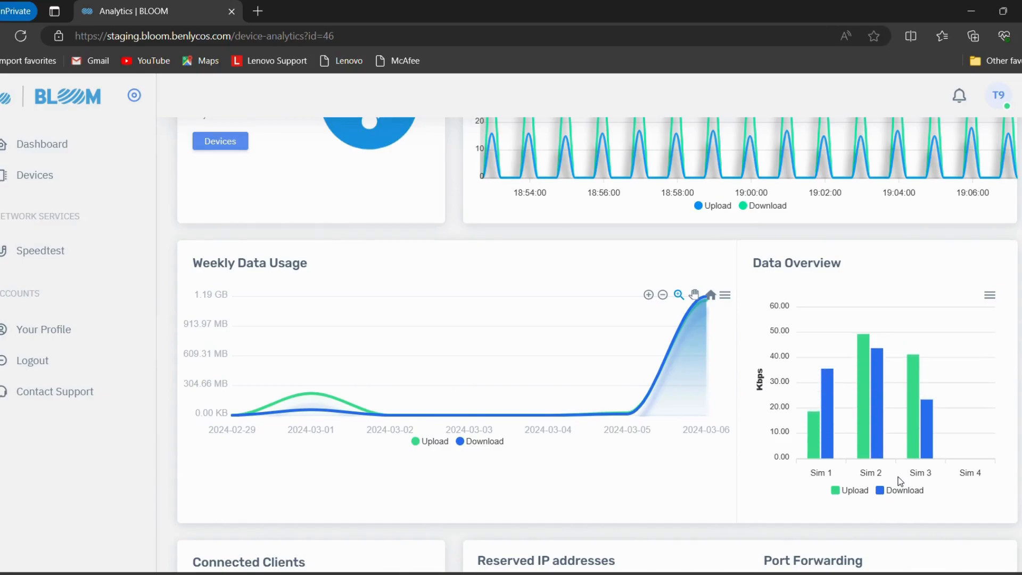
pyautogui.scroll(-4, 899, 480)
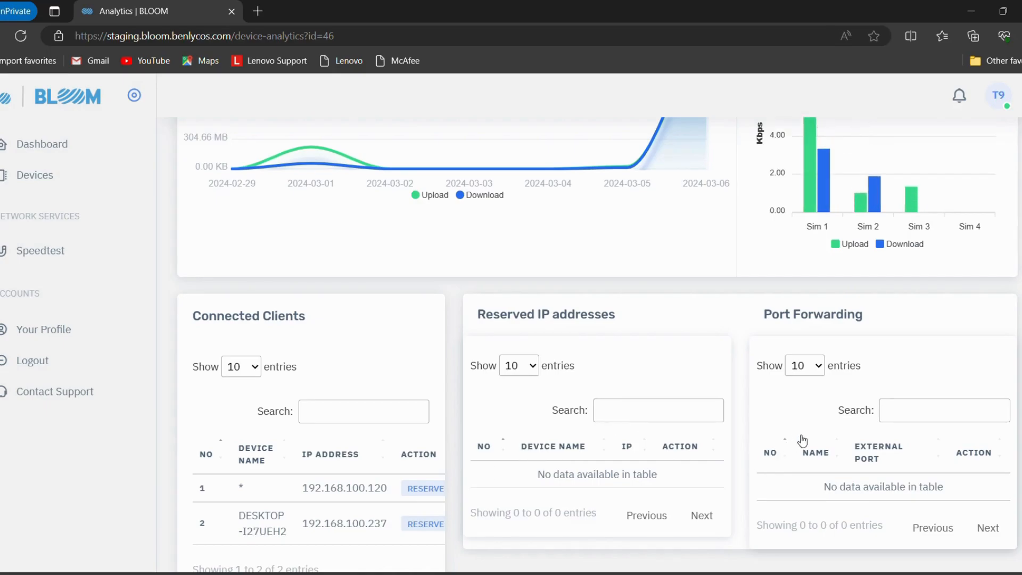
pyautogui.scroll(5, 802, 440)
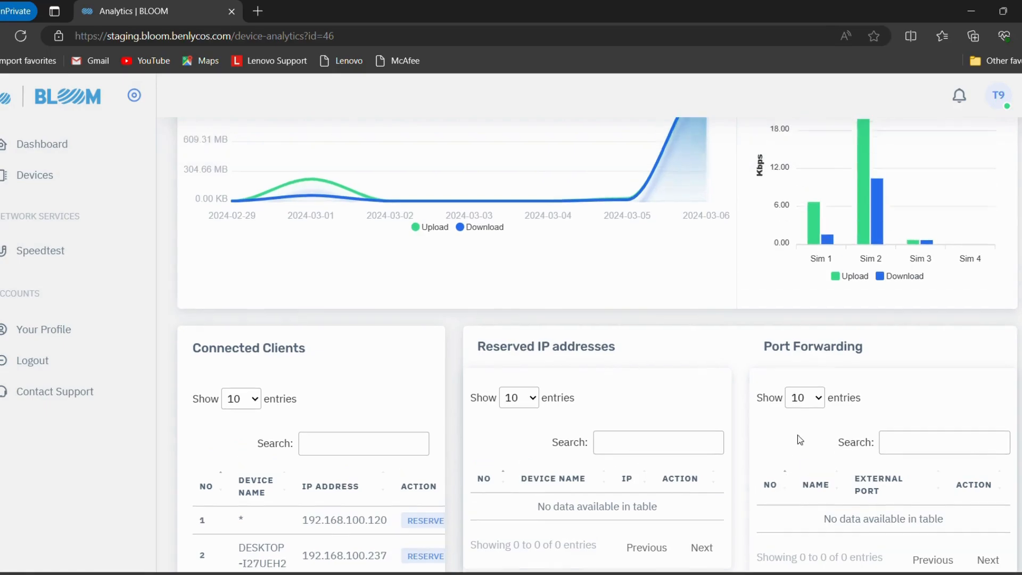
pyautogui.scroll(4, 798, 438)
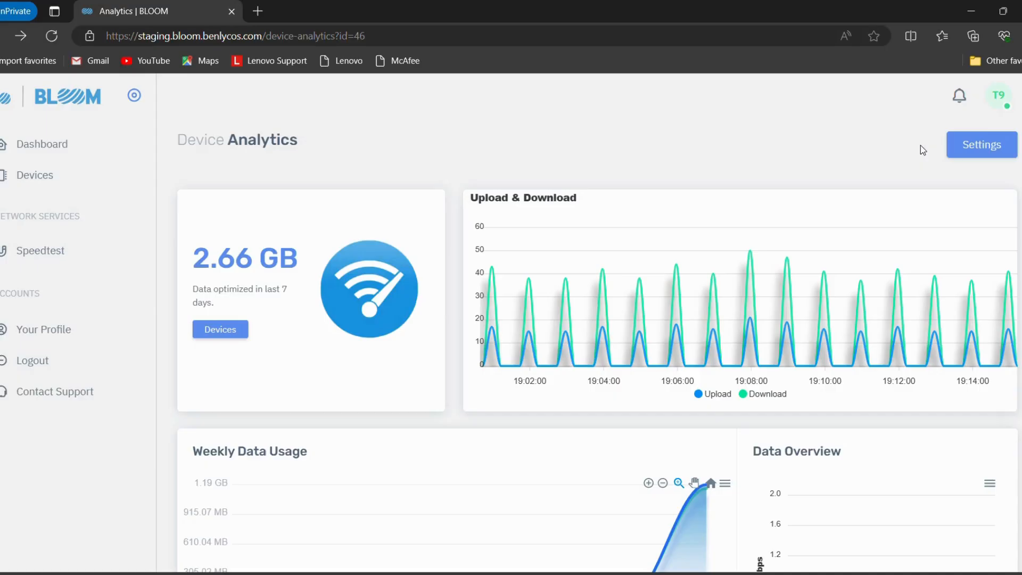
# Open the device's settings from its analytics page and review the Device Details and WiFi Settings sections
pyautogui.click(979, 157)
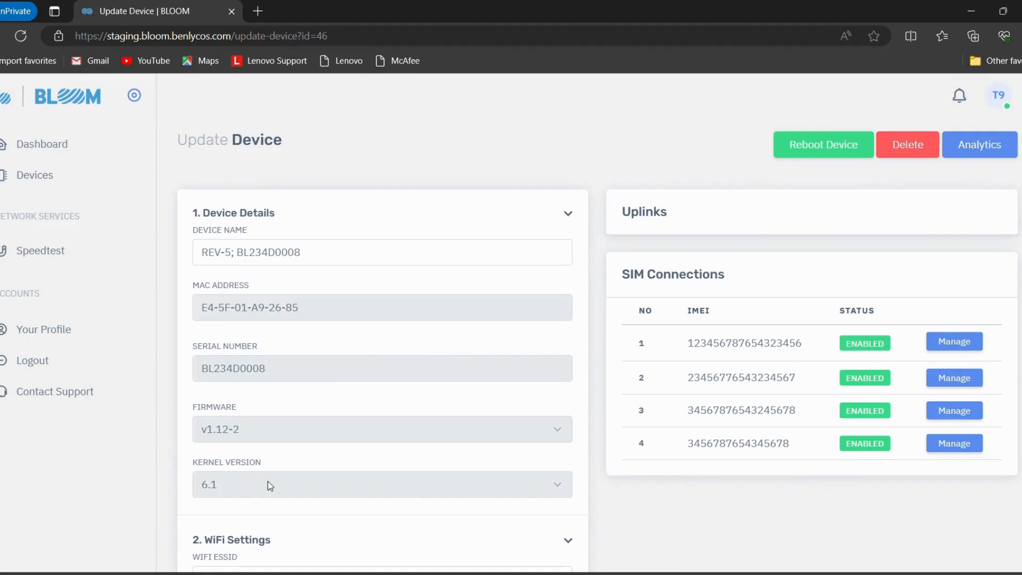
pyautogui.scroll(-3, 267, 481)
pyautogui.scroll(-1, 267, 481)
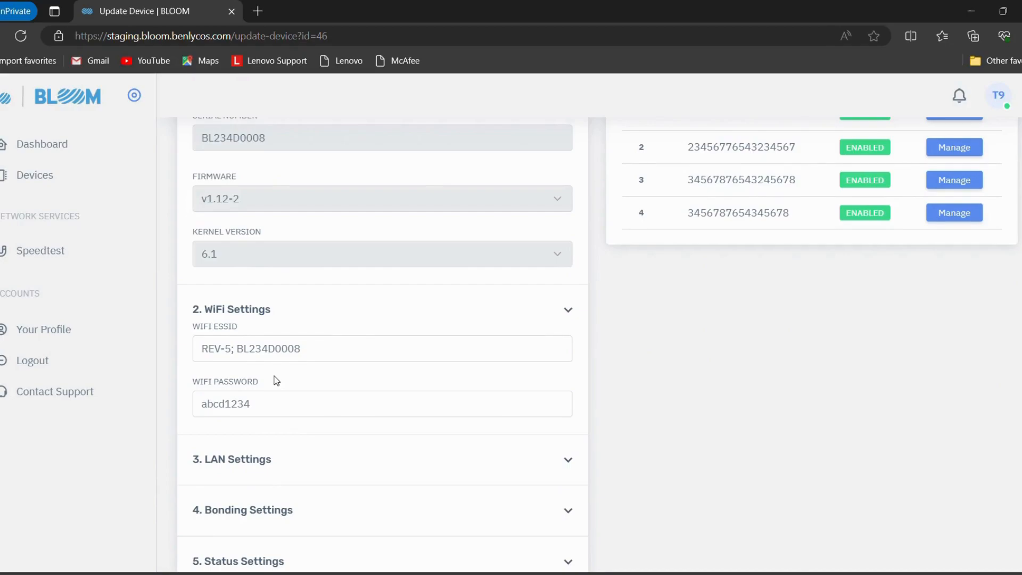
pyautogui.scroll(-2, 318, 441)
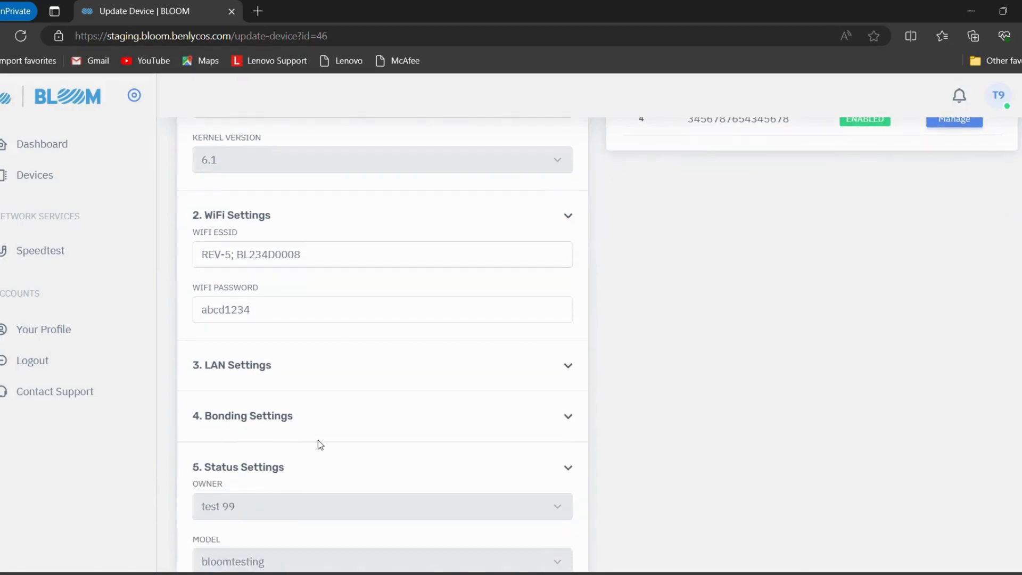
# Expand LAN Settings and review the LAN IP address, netmask, DHCP range and DNS servers
pyautogui.click(567, 363)
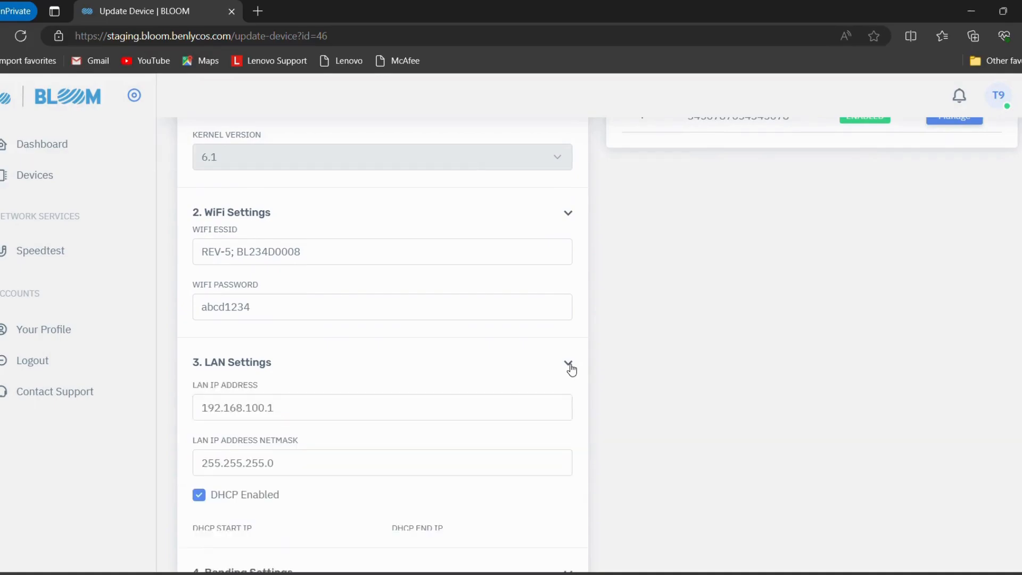
pyautogui.scroll(-2, 330, 415)
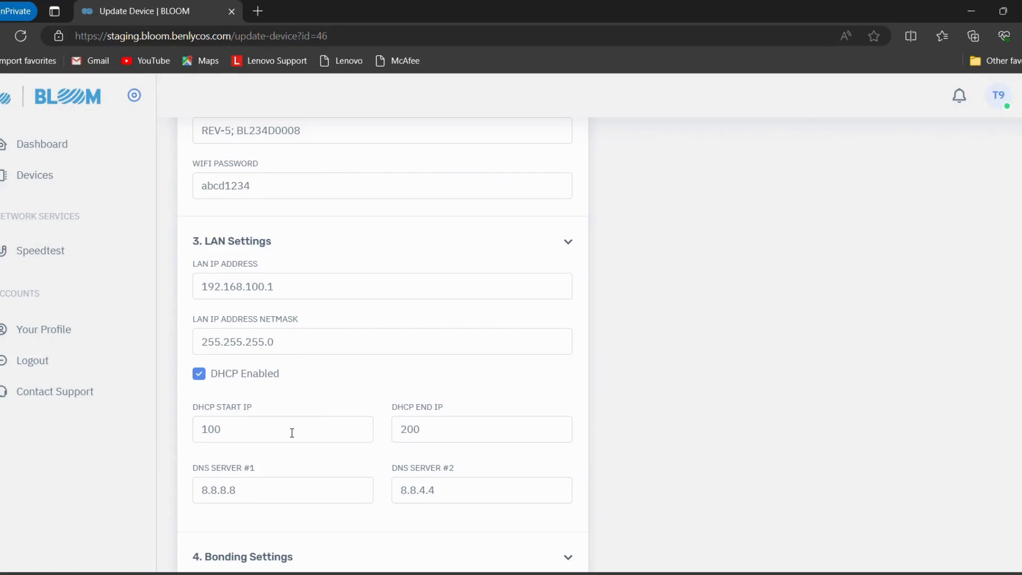
pyautogui.scroll(-3, 313, 468)
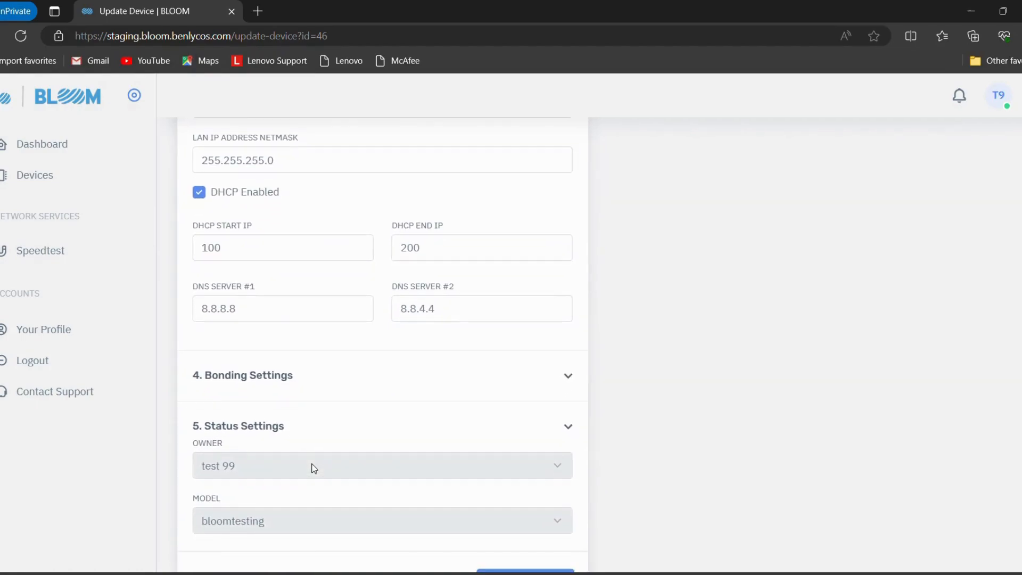
# Expand Bonding Settings and check the data center and bonding / load balancing choices, keeping Bangalore and Bonding
pyautogui.click(566, 384)
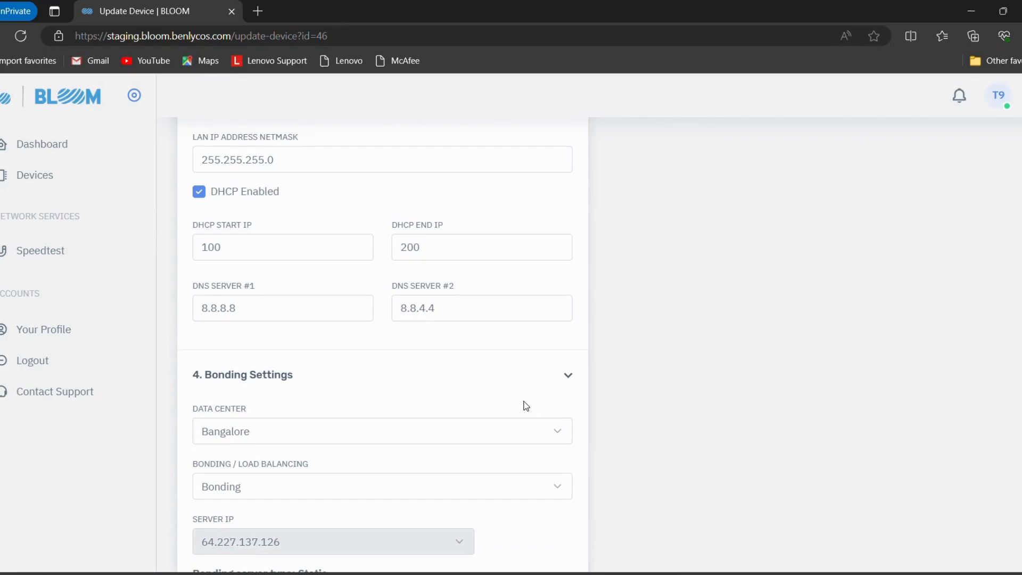
pyautogui.click(555, 430)
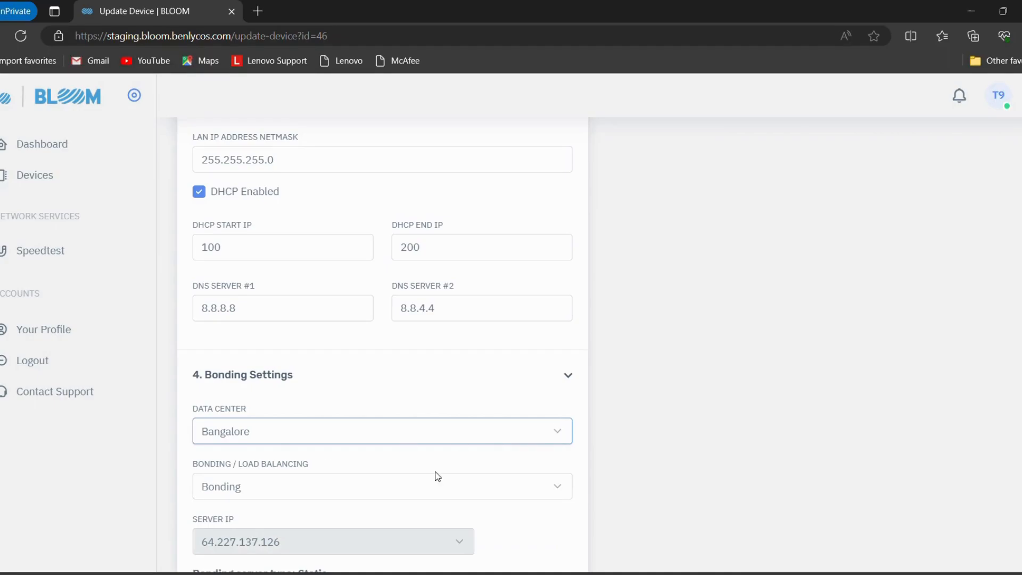
pyautogui.click(517, 484)
pyautogui.scroll(-2, 499, 475)
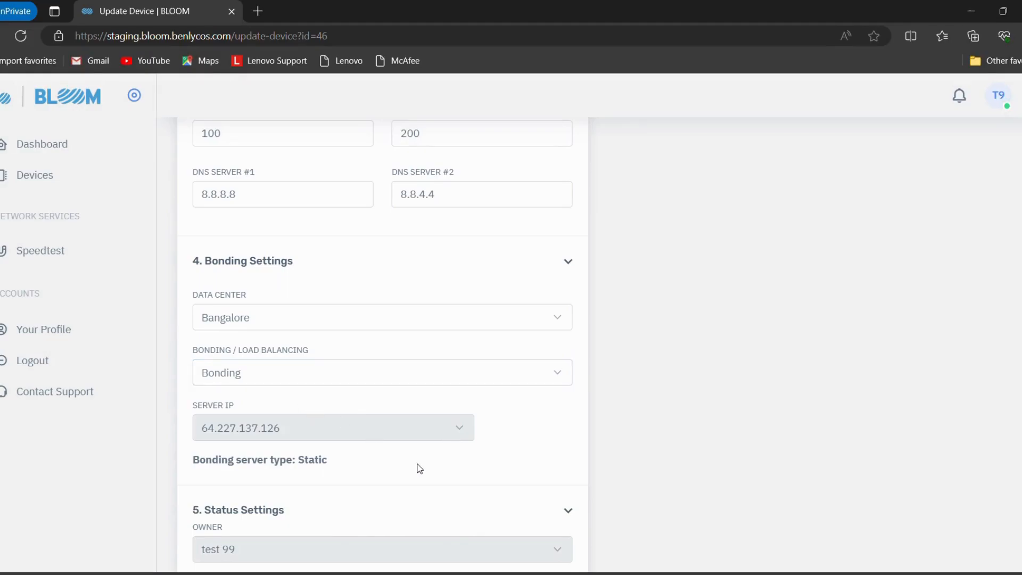
# Review the Status Settings and the Port Forwarding table, and submit the device settings update
pyautogui.scroll(-3, 418, 468)
pyautogui.scroll(-1, 421, 469)
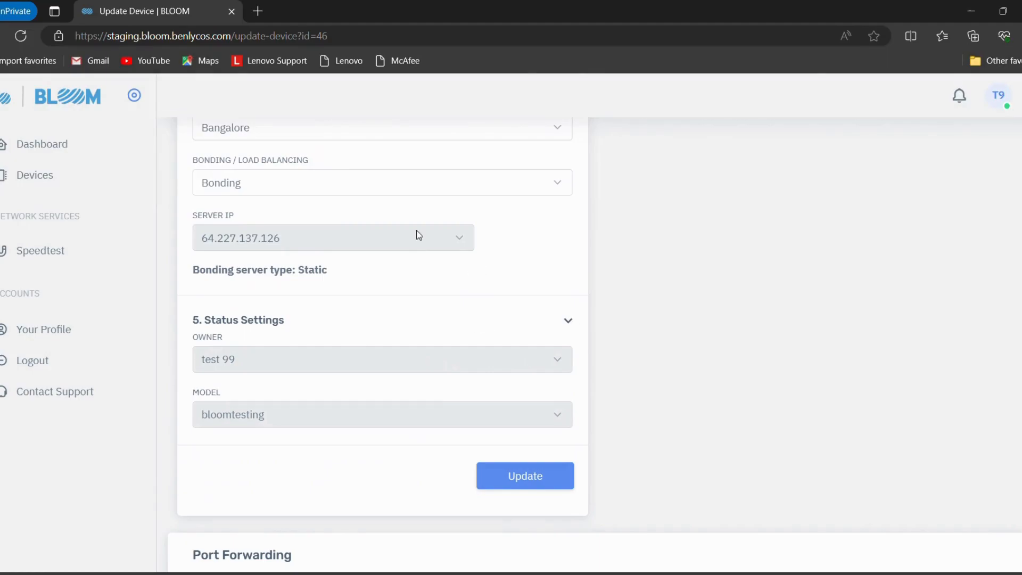
pyautogui.scroll(12, 418, 234)
pyautogui.scroll(-12, 418, 234)
pyautogui.scroll(3, 417, 234)
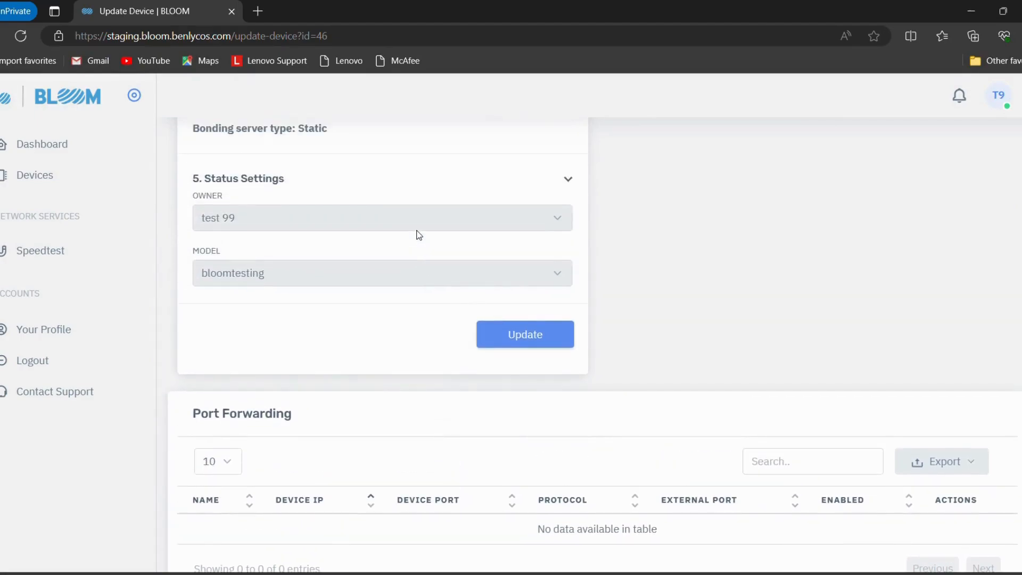
pyautogui.click(523, 336)
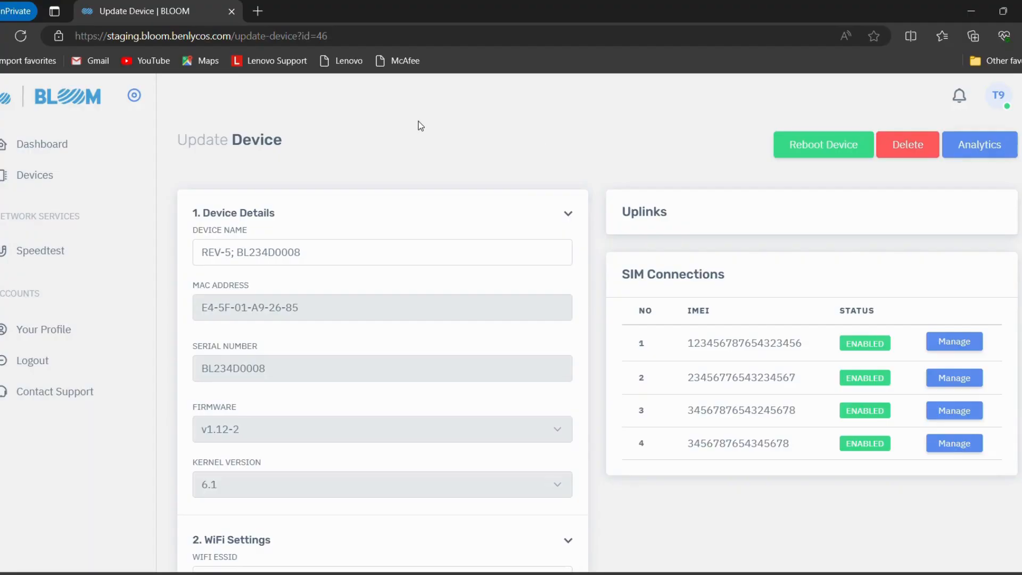
# Open the Speedtest page and start a speed test for the REV-5 device
pyautogui.click(43, 250)
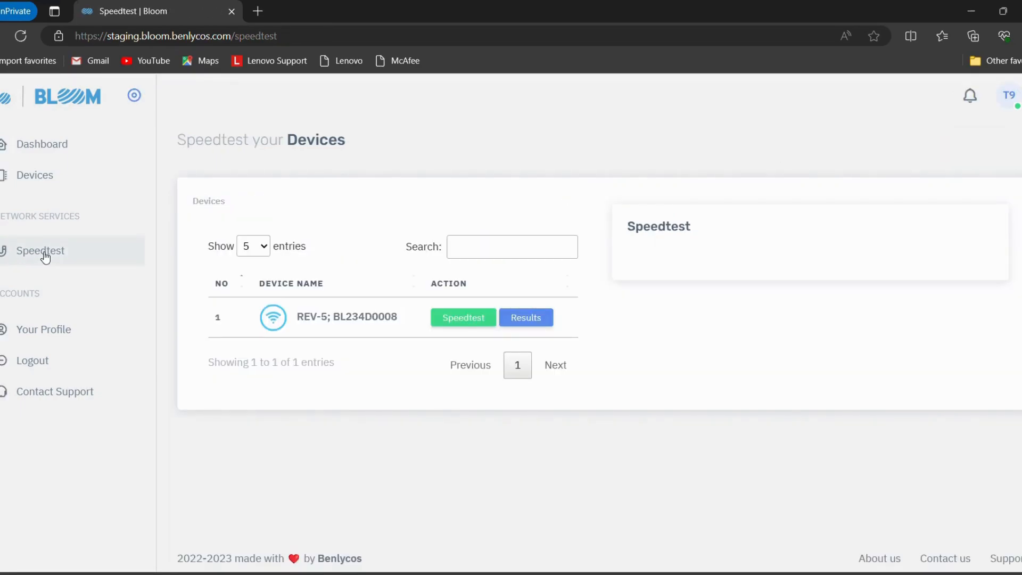
pyautogui.click(469, 324)
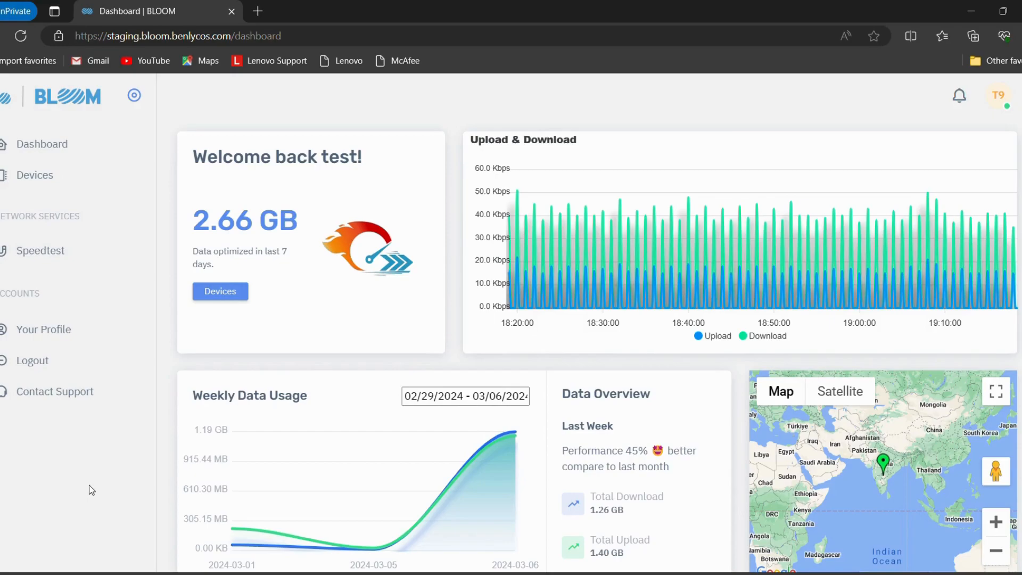
# View the account's profile details and open the Contact Support page
pyautogui.click(49, 329)
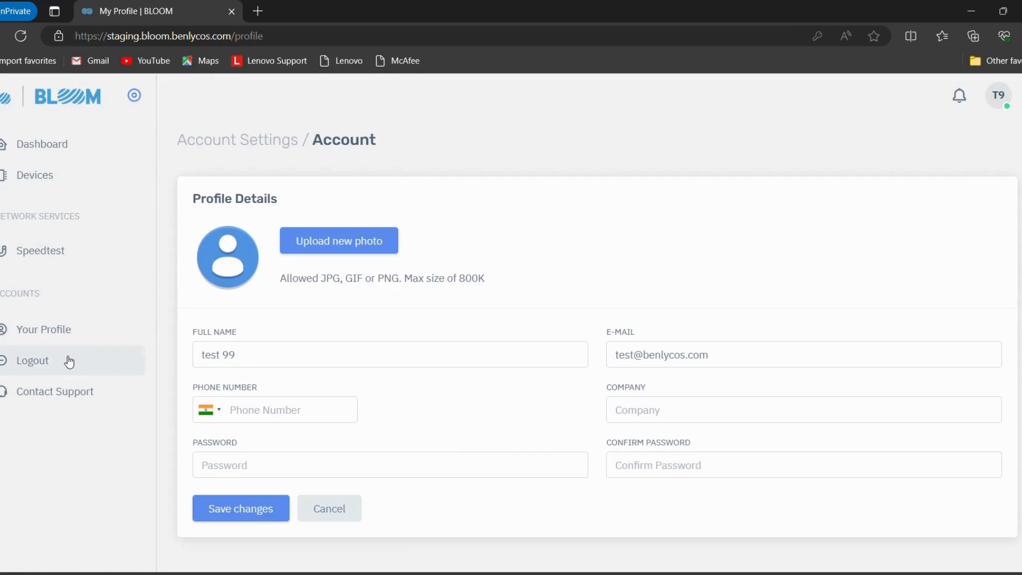
pyautogui.click(67, 392)
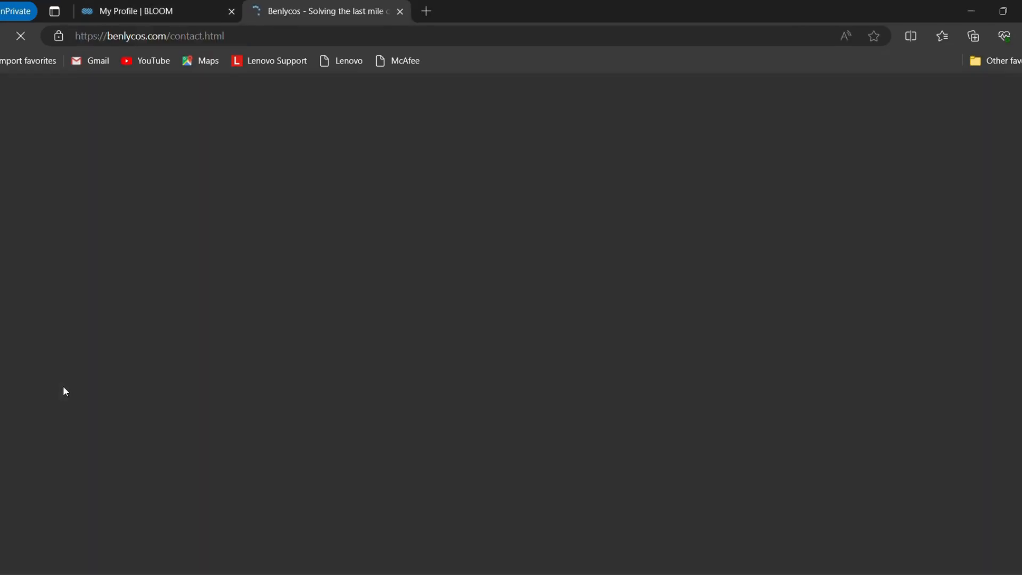